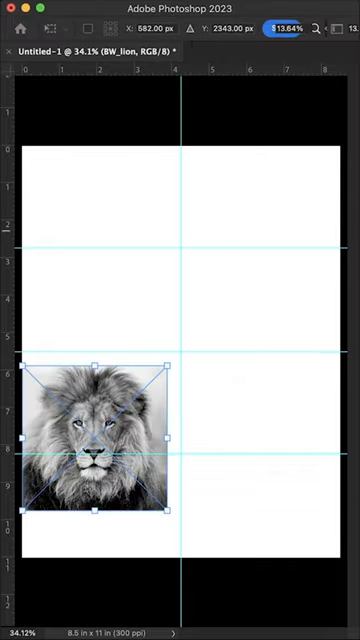
Step: Rotate the BW_lion photo 90° clockwise and mask it to its left grid cell
left_click_drag(172, 362, 154, 507)
key("Return")
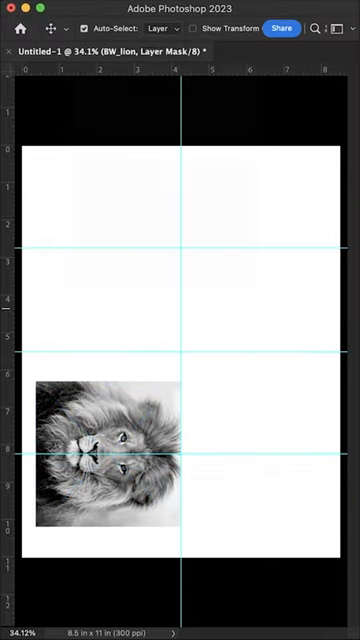
key("Delete")
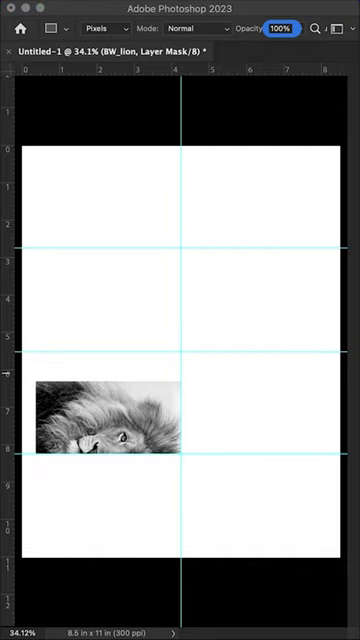
Step: Rotate the BW_Lioness photo 90° clockwise and move it into the cell beneath the lion
left_click_drag(135, 362, 200, 481)
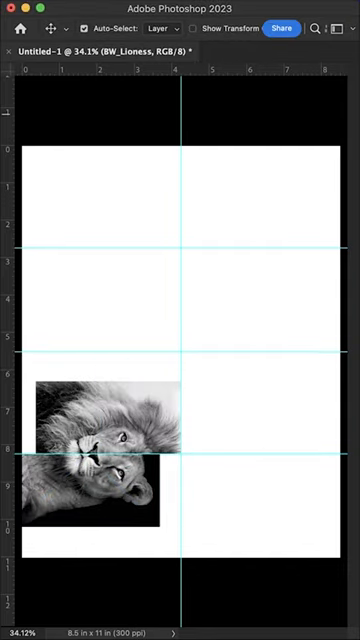
key("ctrl+t")
left_click_drag(111, 497, 120, 430)
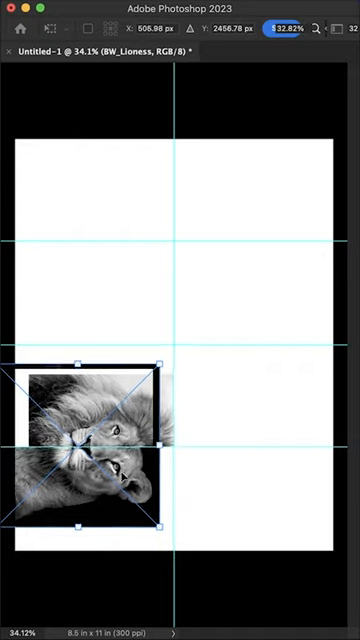